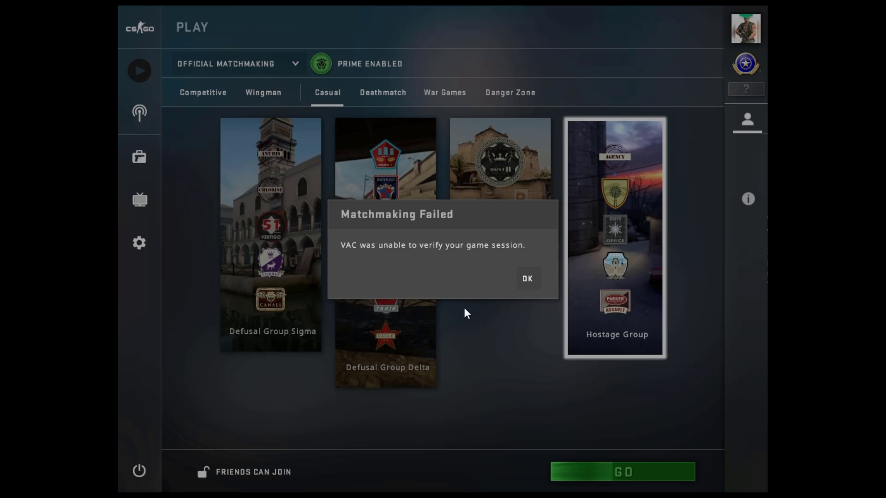
- Dismiss the VAC error and start a Deathmatch search
click(526, 279)
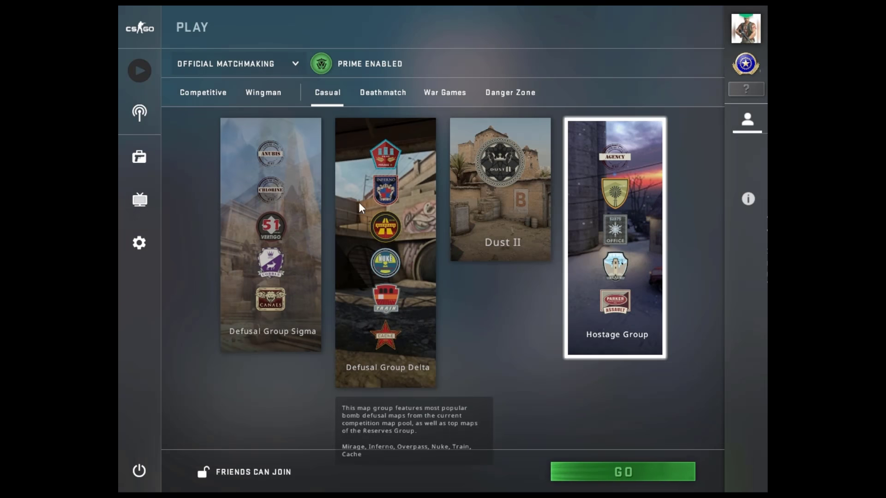
click(368, 99)
click(645, 473)
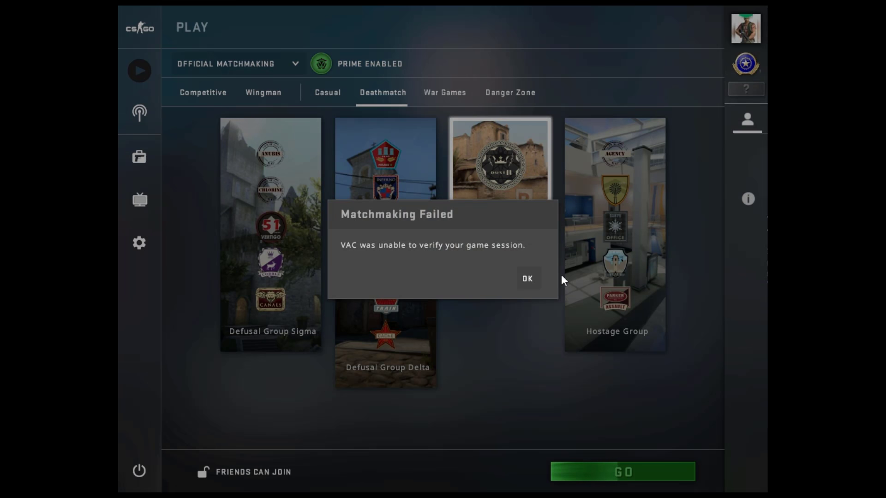
- Dismiss the matchmaking failure, select the Hostage Group maps, and retry matchmaking
click(528, 278)
click(609, 314)
click(624, 473)
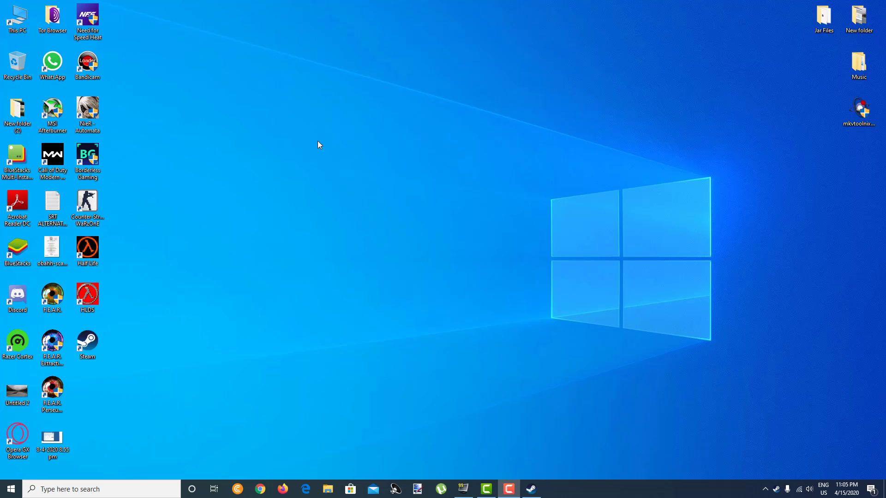
right_click(399, 138)
click(437, 179)
click(531, 489)
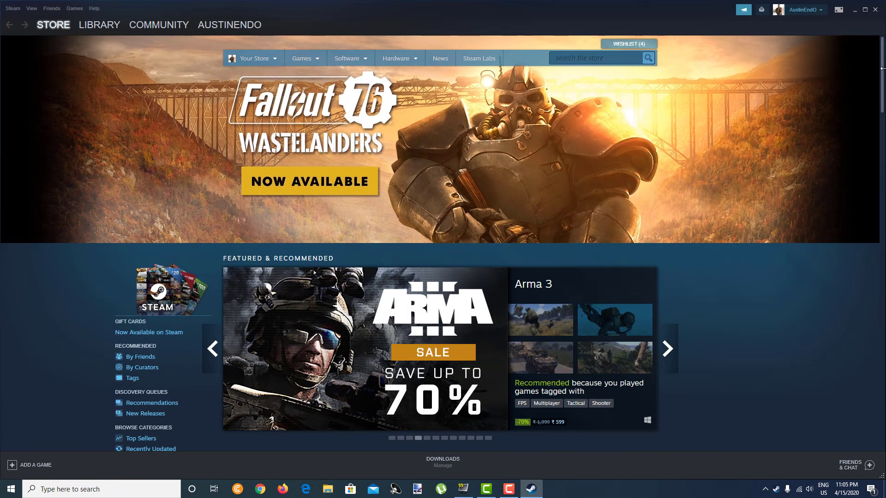
click(856, 11)
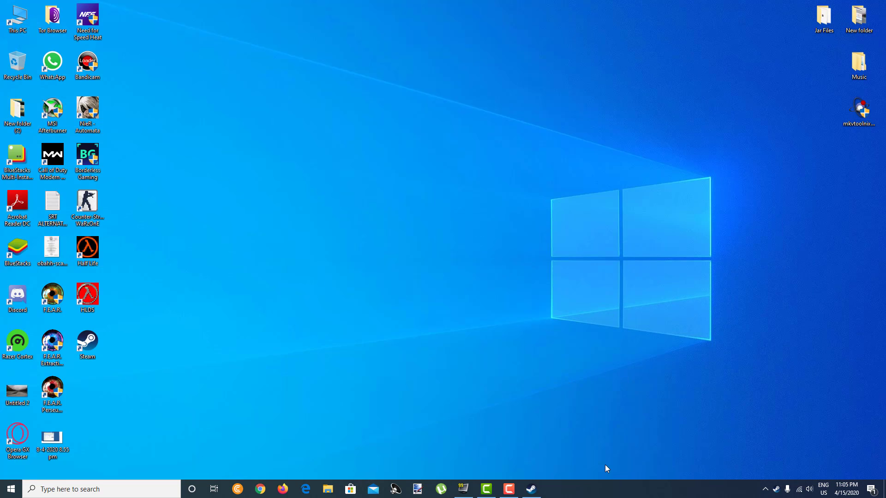
- Open Task Manager from the taskbar menu and move its window up and left
right_click(601, 491)
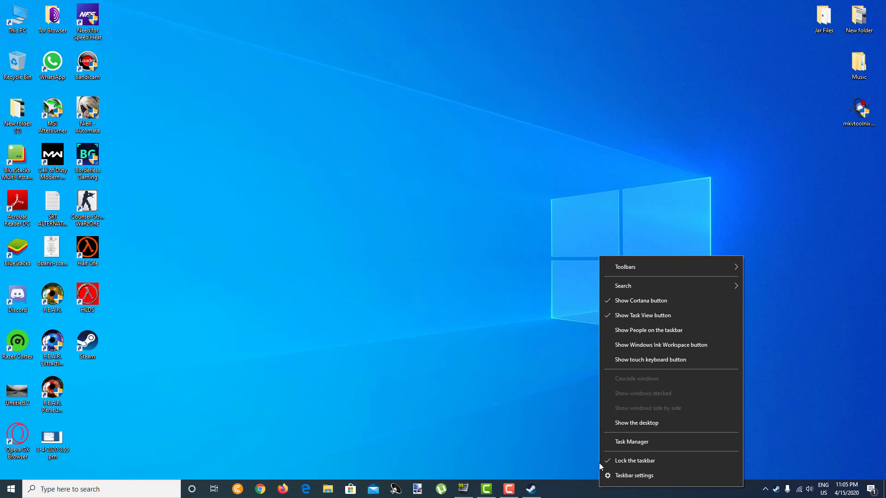
click(629, 442)
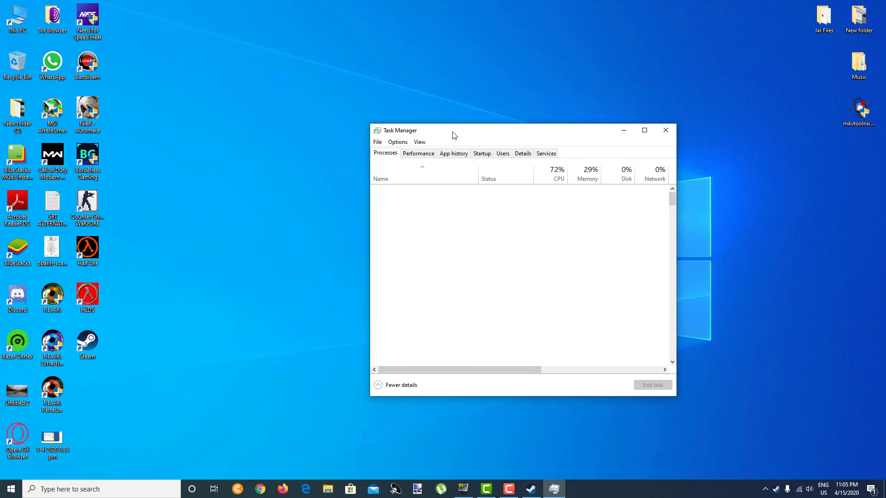
drag(452, 132, 352, 117)
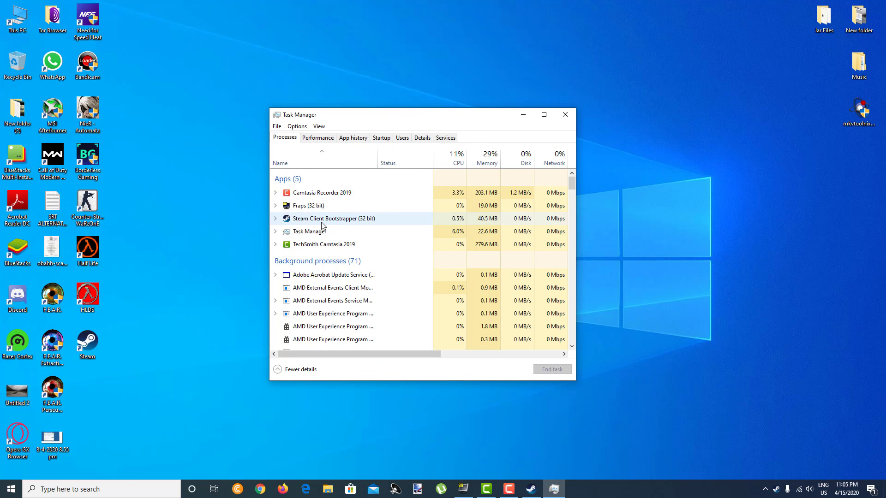
- End the Steam Client Bootstrapper process and close Task Manager
click(306, 221)
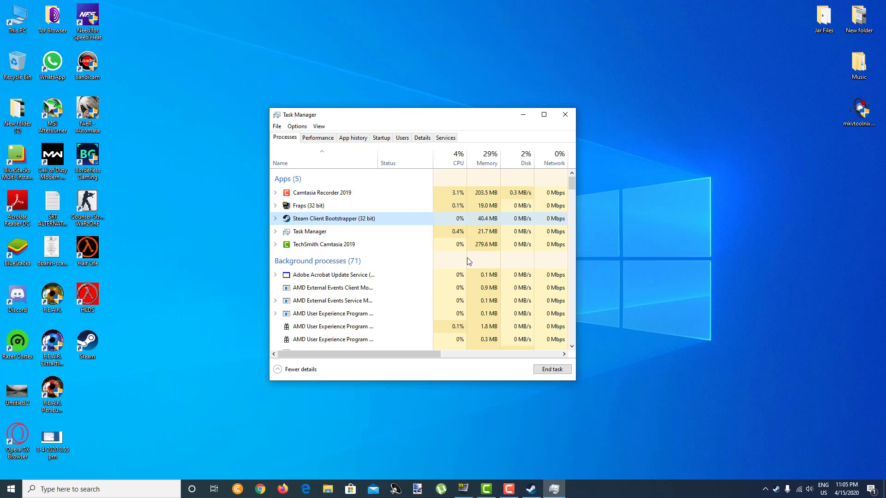
key(s)
key(s)
key(s)
key(s)
key(s)
key(s)
key(s)
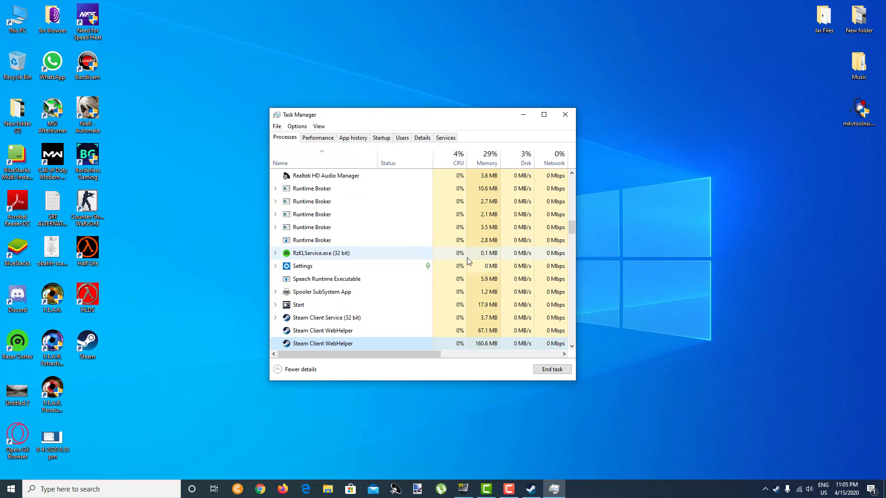
key(s)
scroll(360, 323, down, 1)
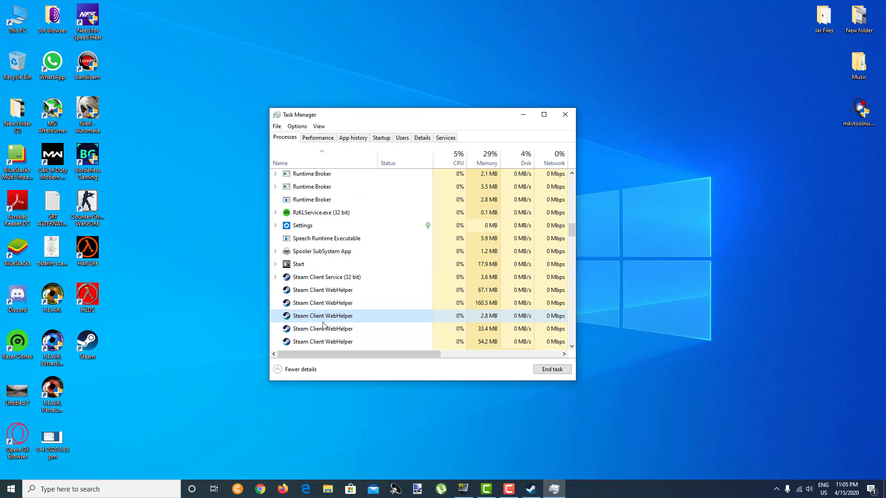
scroll(339, 305, up, 5)
scroll(338, 305, up, 15)
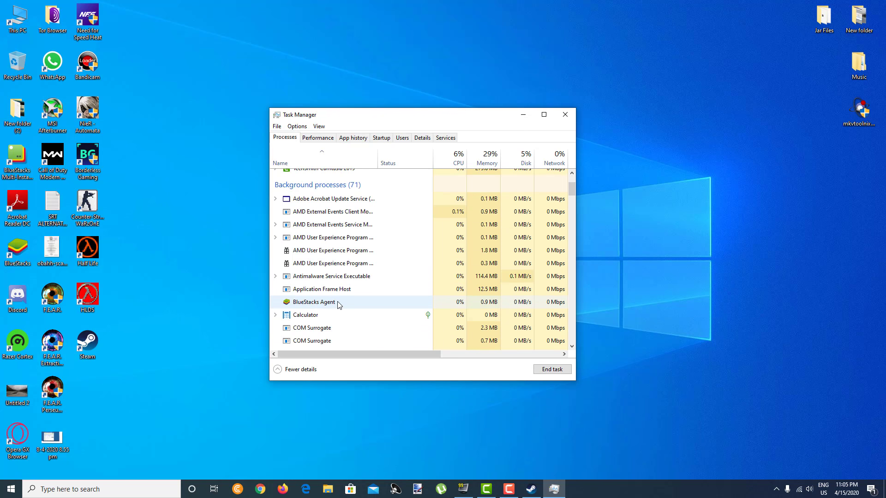
click(334, 220)
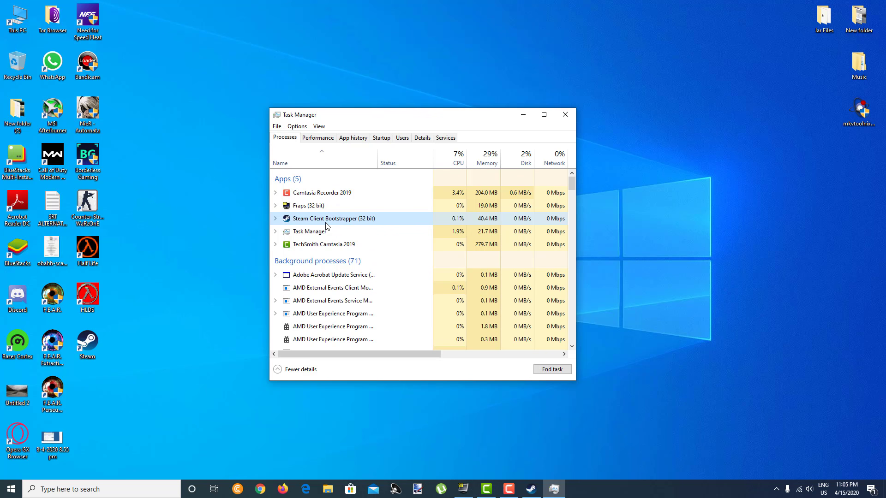
click(552, 369)
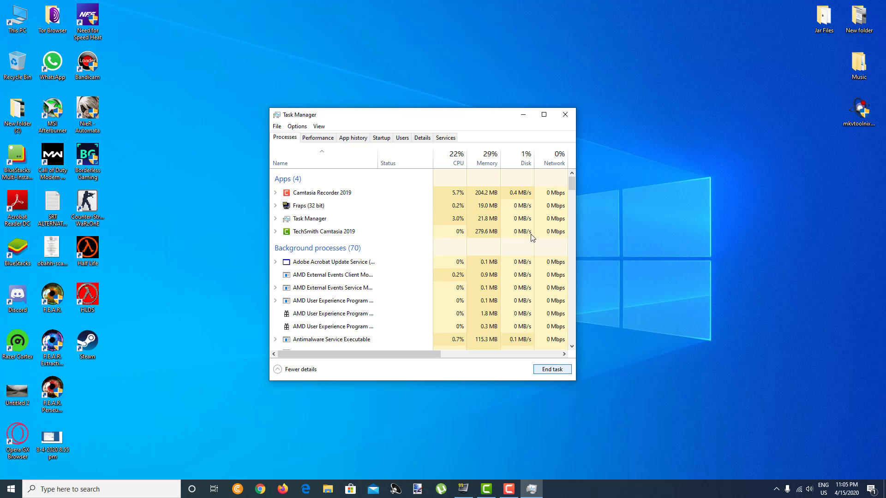
click(565, 115)
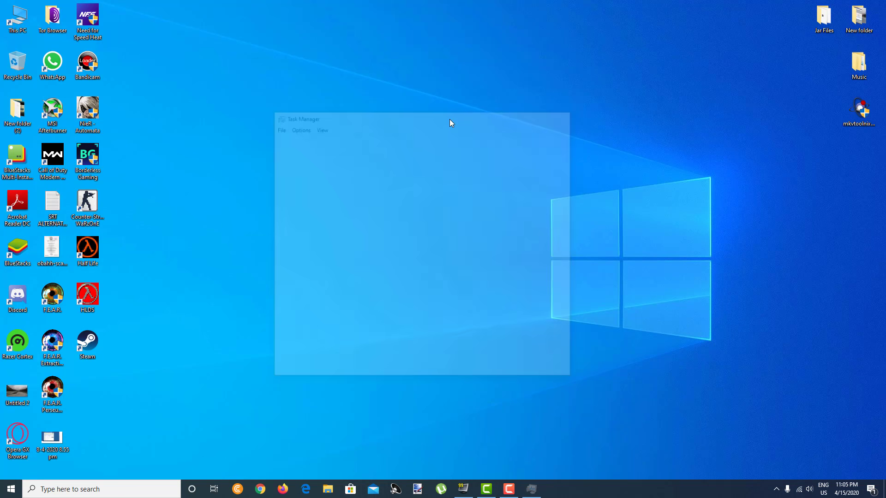
- Set the Steam shortcut to Windows 8 compatibility mode with Run as administrator, and apply
right_click(361, 134)
click(396, 174)
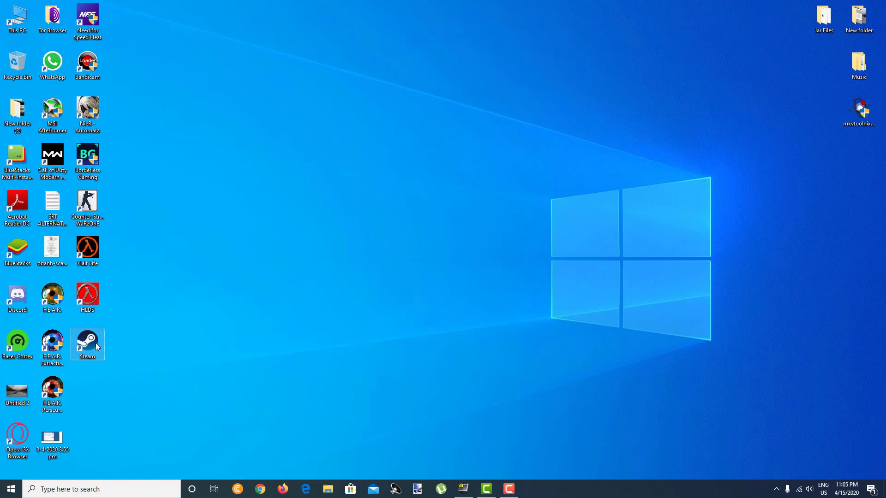
right_click(96, 343)
click(123, 335)
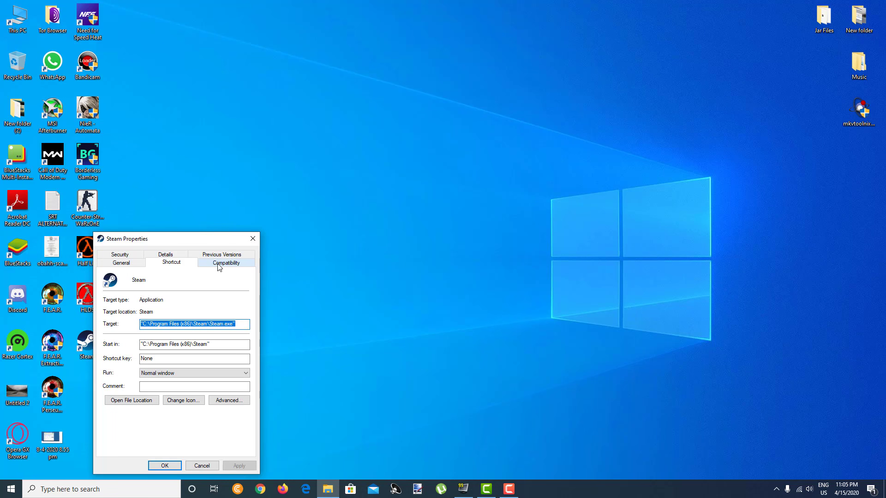
click(229, 265)
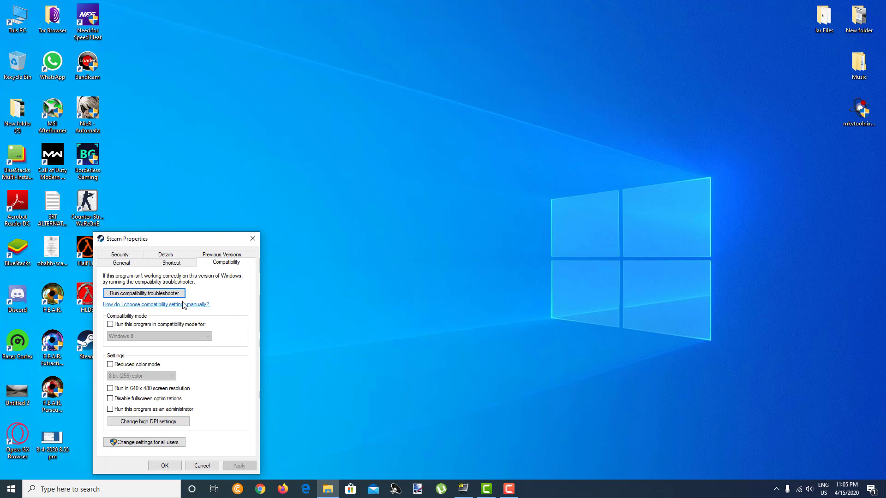
click(112, 326)
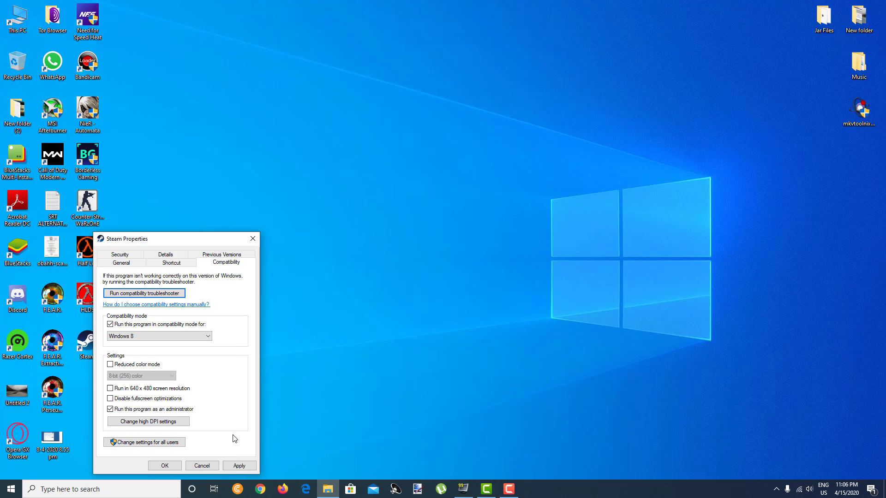
click(248, 467)
click(167, 467)
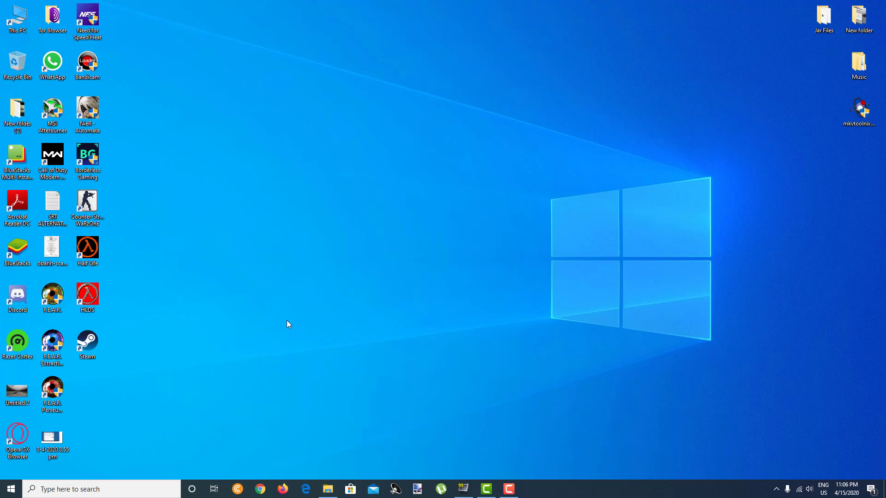
- Refresh the desktop and continue past Steam's compatibility-mode warning
right_click(231, 225)
click(251, 261)
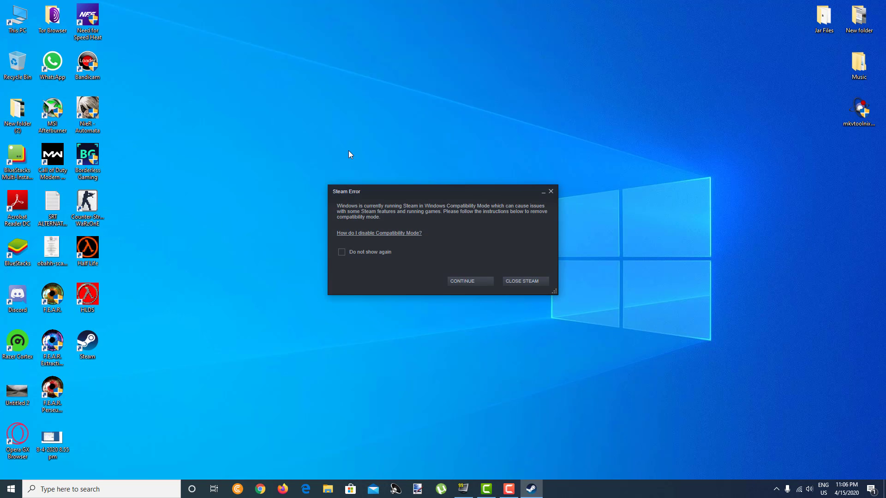
click(465, 281)
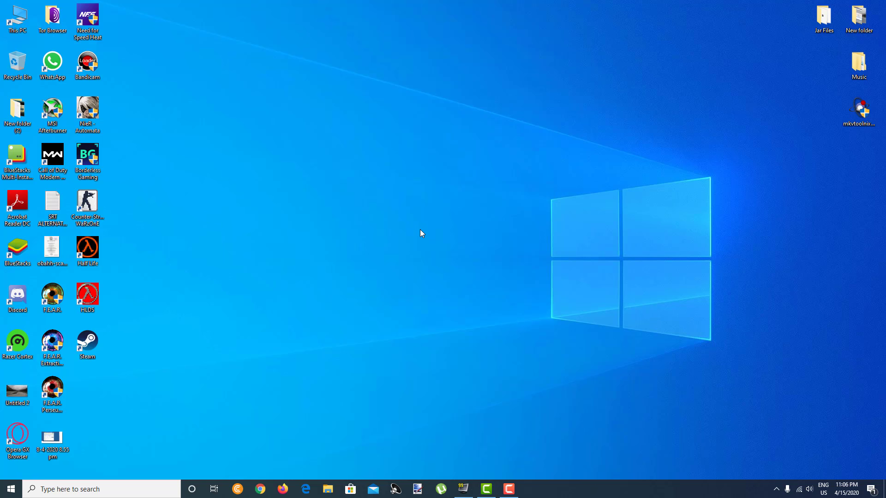
- Refresh the desktop twice while Steam loads, then close the Steam offer popup
right_click(361, 181)
click(395, 222)
right_click(398, 196)
click(423, 235)
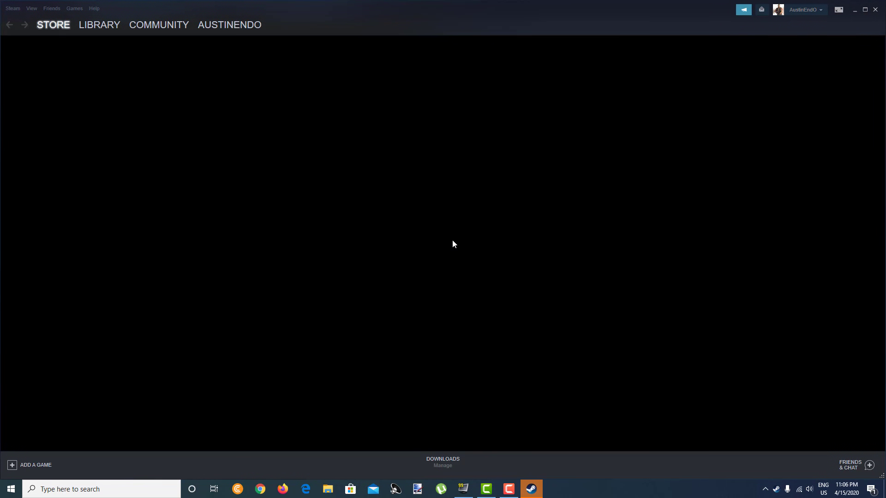
click(599, 51)
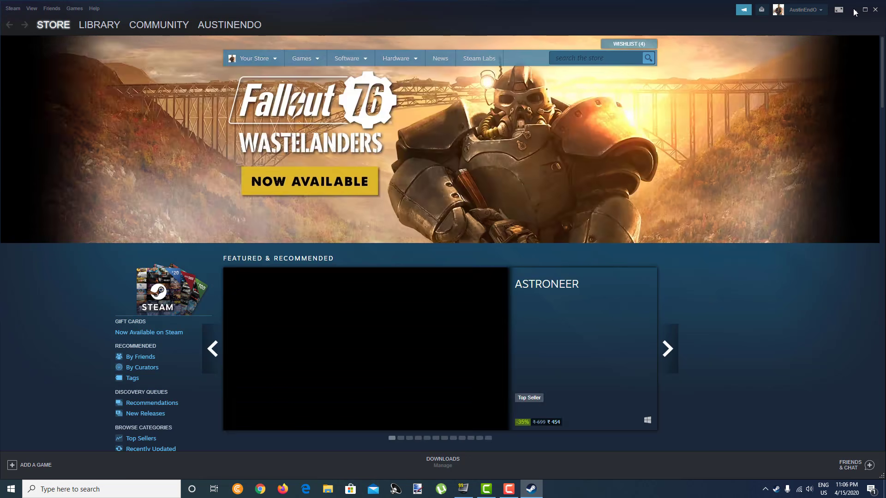
- Minimize Steam and launch CS:GO from its shortcut in New folder (2)
click(855, 10)
right_click(313, 166)
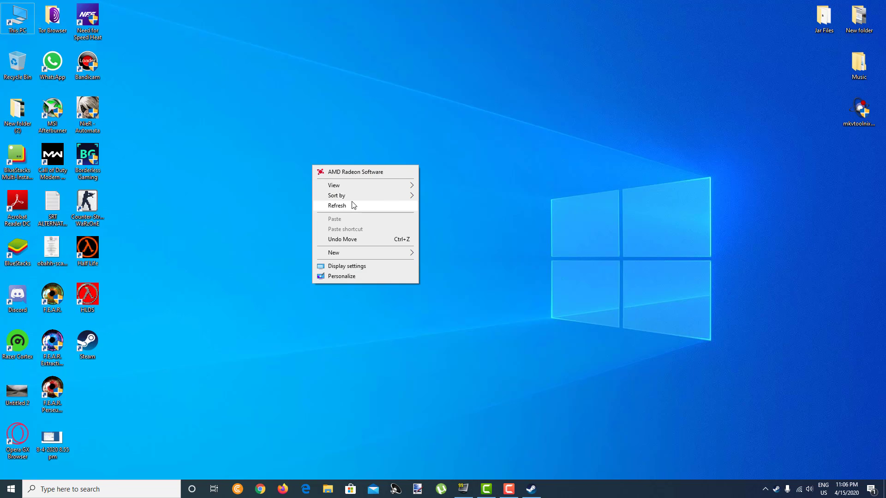
click(353, 205)
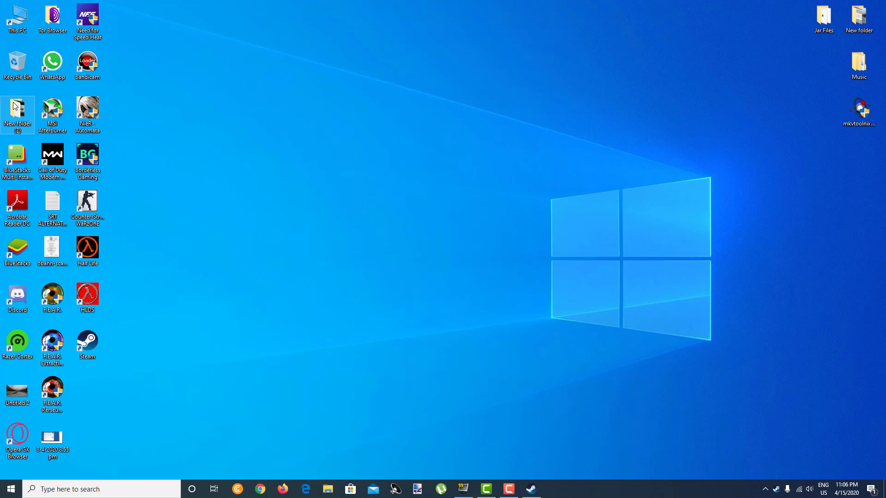
double_click(22, 121)
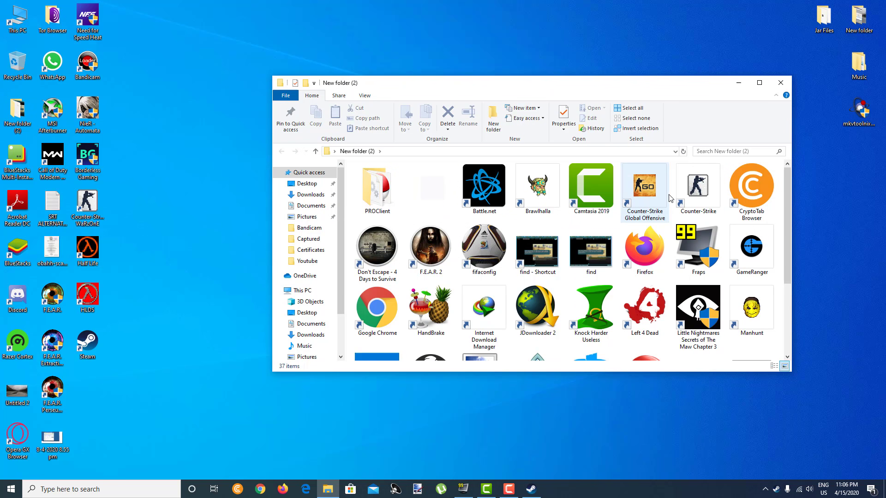
double_click(644, 187)
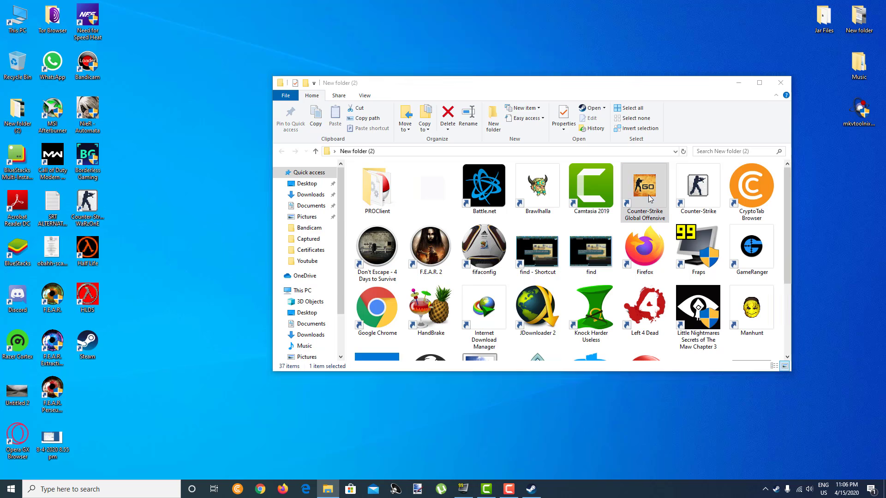
click(744, 83)
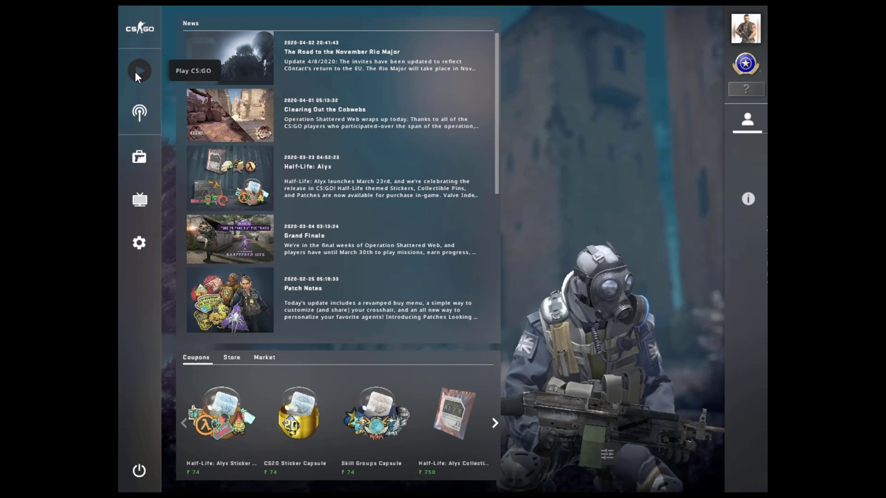
- Open the Play panel for official Deathmatch matchmaking on Dust II
click(135, 71)
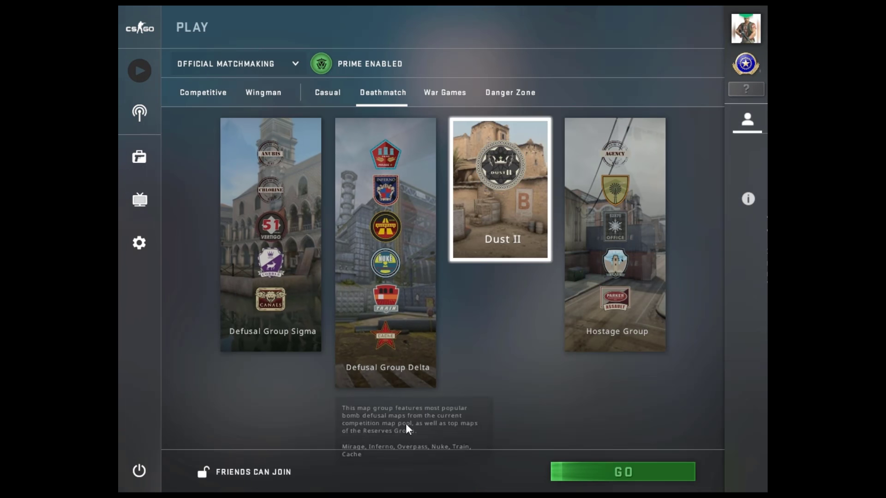
- Start Deathmatch matchmaking on Dust II and wait for the team-selection screen
click(617, 480)
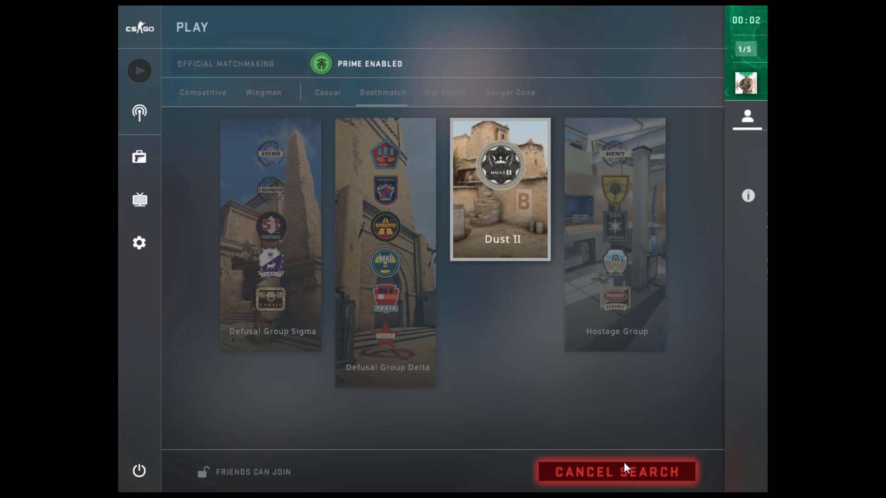
mouse_move(756, 12)
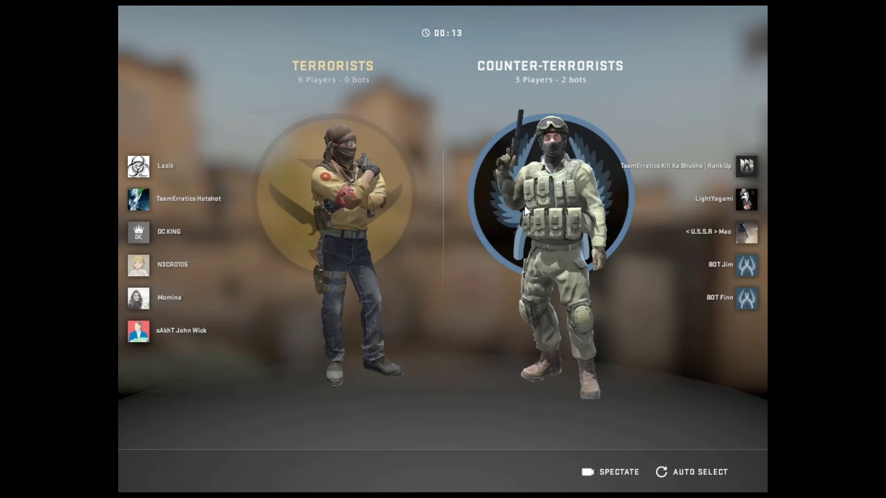
- Join the Counter-Terrorist side on the team-selection screen
click(531, 206)
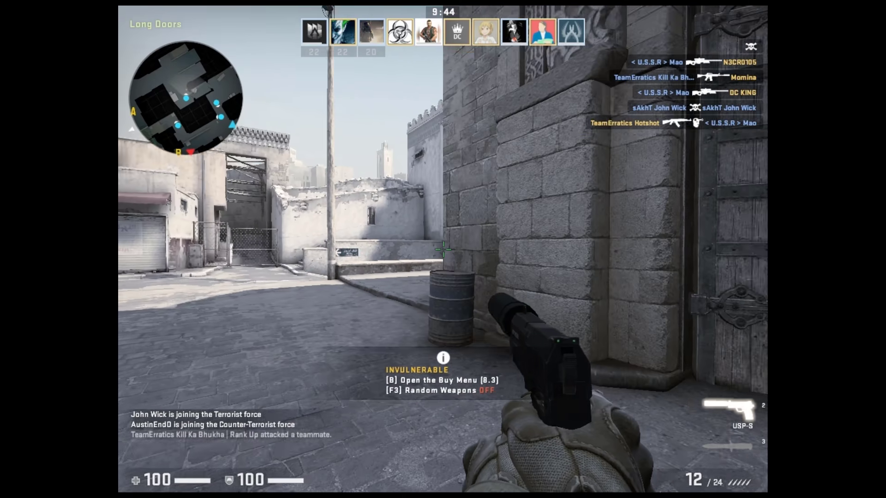